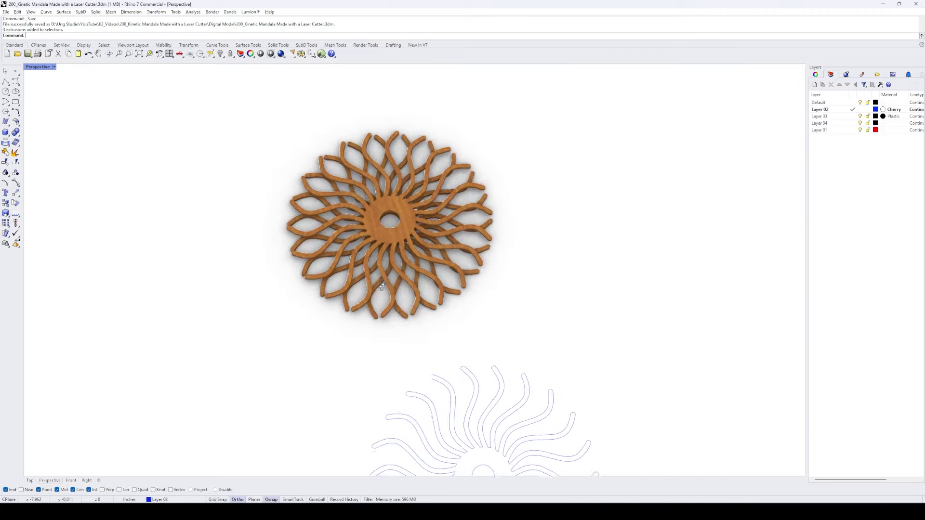
Step: Show all four viewports and zoom in on the mandala's petal outlines and spacer circles
{"action": "double_click", "coordinate": [40, 66]}
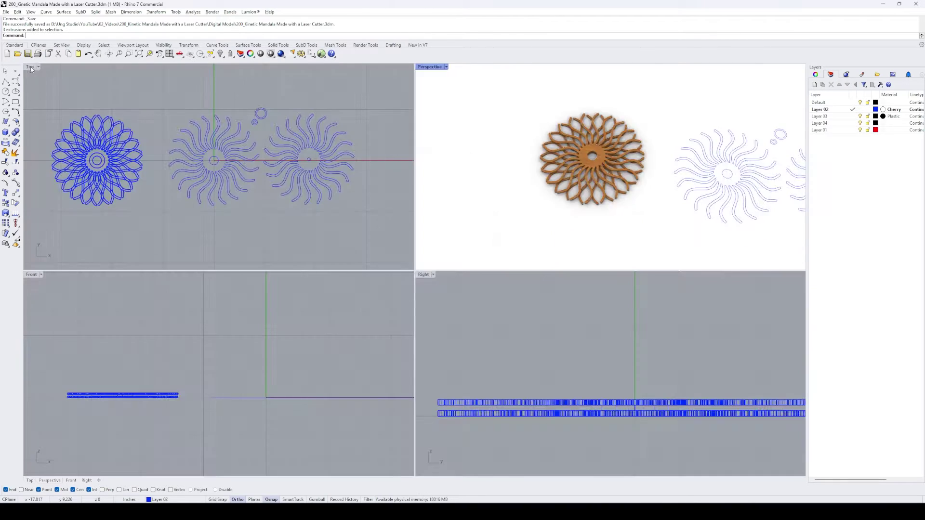
{"action": "scroll", "coordinate": [529, 230], "scroll_direction": "up", "scroll_amount": 2}
{"action": "left_click_drag", "start_coordinate": [737, 145], "coordinate": [506, 418]}
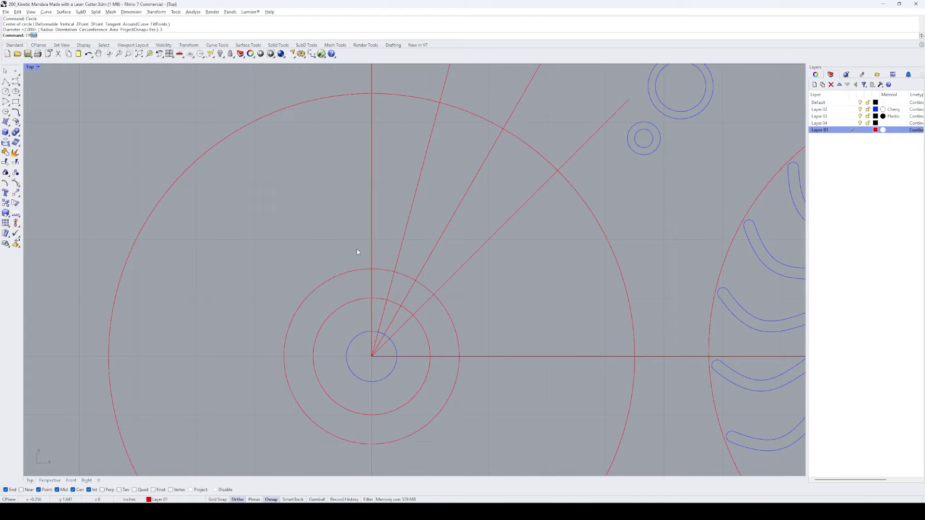
Step: Add two larger concentric guide circles around the hub circle
{"action": "left_click", "coordinate": [356, 273]}
{"action": "left_click", "coordinate": [349, 220]}
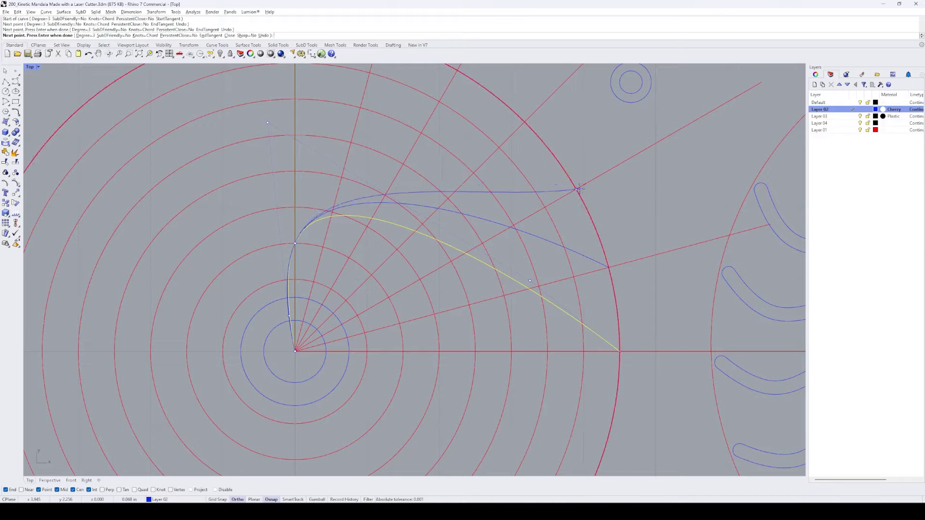
{"action": "scroll", "coordinate": [615, 197], "scroll_direction": "down", "scroll_amount": 2}
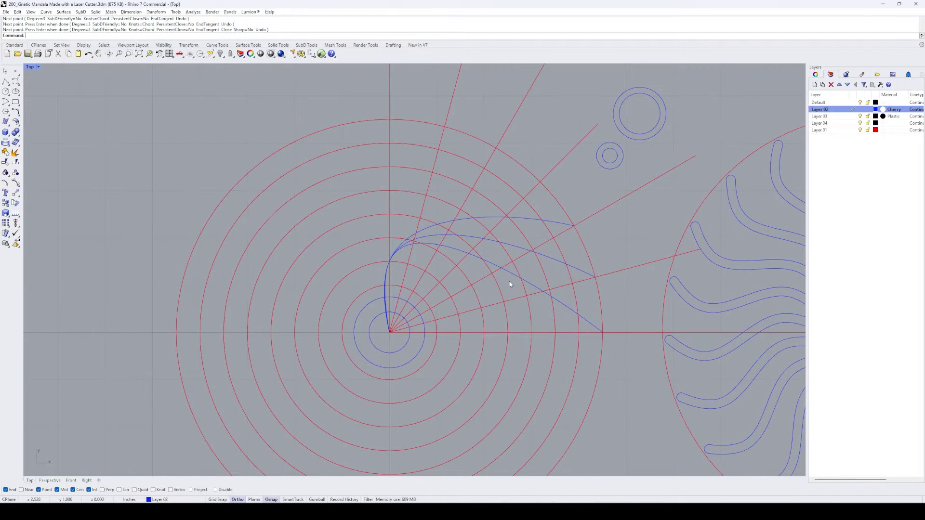
{"action": "scroll", "coordinate": [508, 280], "scroll_direction": "up", "scroll_amount": 1}
Step: Delete the two unwanted petal curves and select the remaining upper arc
{"action": "left_click", "coordinate": [505, 268]}
{"action": "left_click", "coordinate": [527, 242], "text": "shift"}
{"action": "key", "text": "Delete"}
{"action": "left_click", "coordinate": [416, 214]}
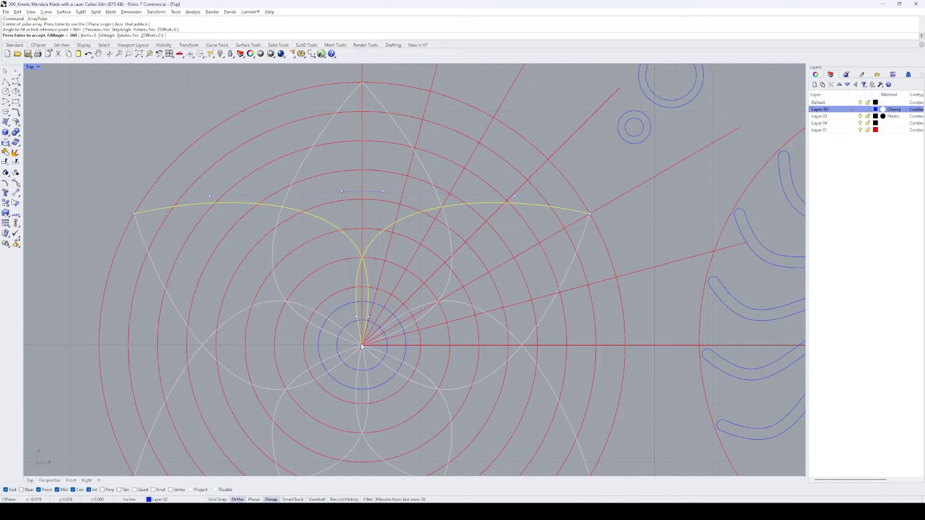
{"action": "scroll", "coordinate": [394, 267], "scroll_direction": "down", "scroll_amount": 2}
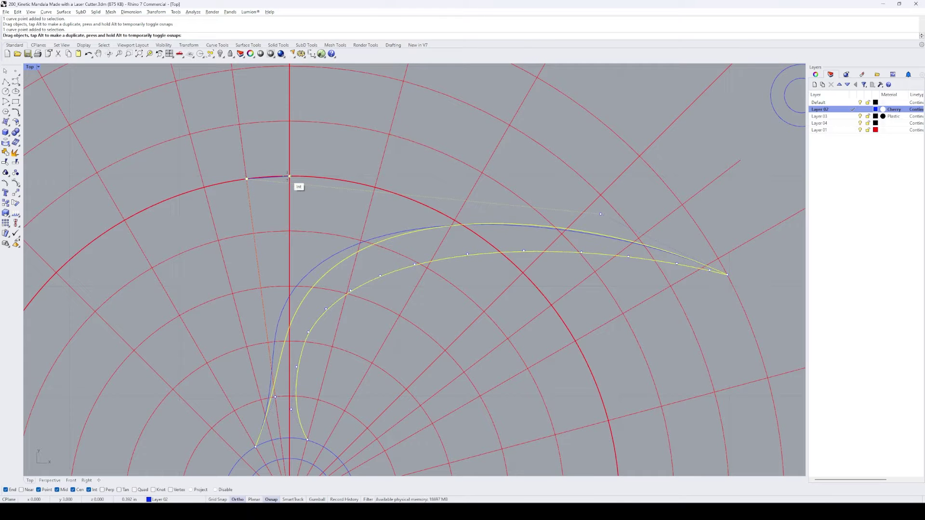
{"action": "scroll", "coordinate": [537, 181], "scroll_direction": "down", "scroll_amount": 3}
{"action": "scroll", "coordinate": [404, 322], "scroll_direction": "down", "scroll_amount": 3}
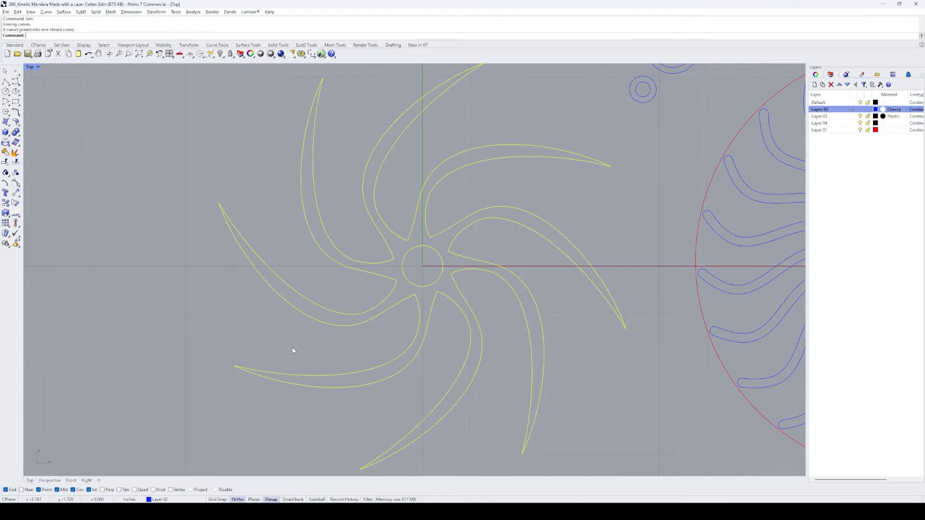
Step: Select the whole pinwheel outline and return to the four-view layout
{"action": "left_click", "coordinate": [342, 243]}
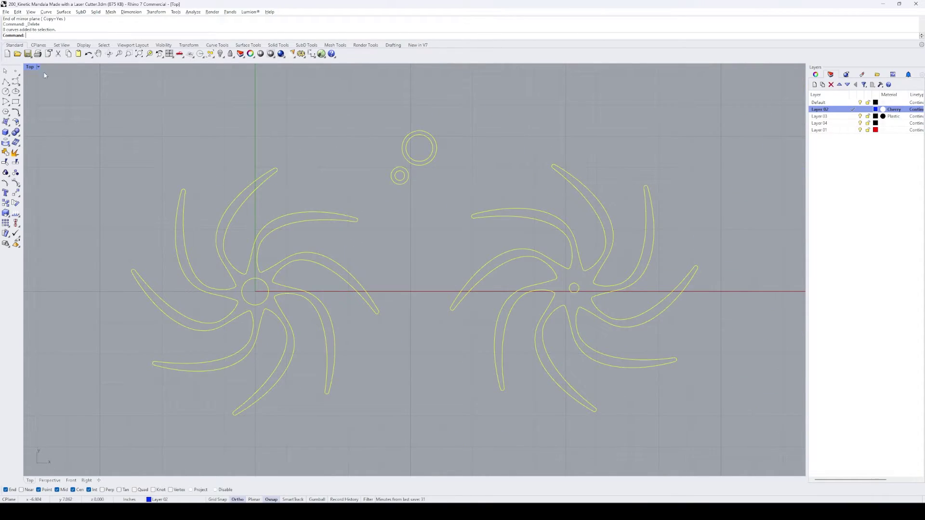
{"action": "double_click", "coordinate": [32, 68]}
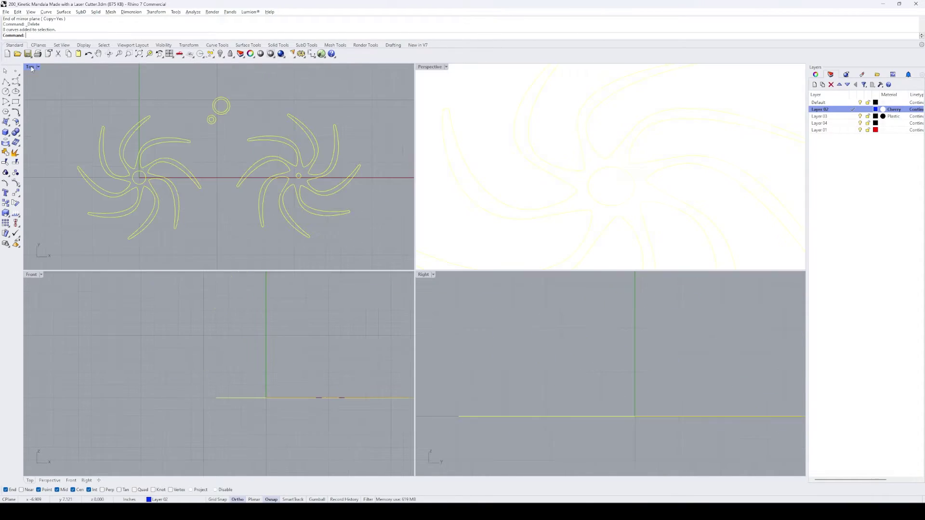
Step: Extrude the pinwheel outlines in Perspective, place the spacer ring on the hub centre, and undo the arm rotation
{"action": "double_click", "coordinate": [432, 67]}
{"action": "key", "text": "Return"}
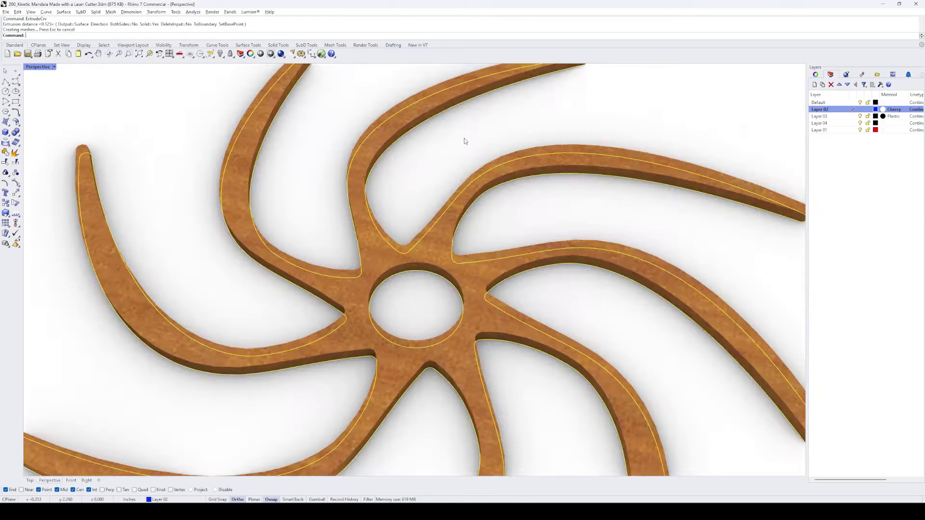
{"action": "scroll", "coordinate": [458, 187], "scroll_direction": "down", "scroll_amount": 3}
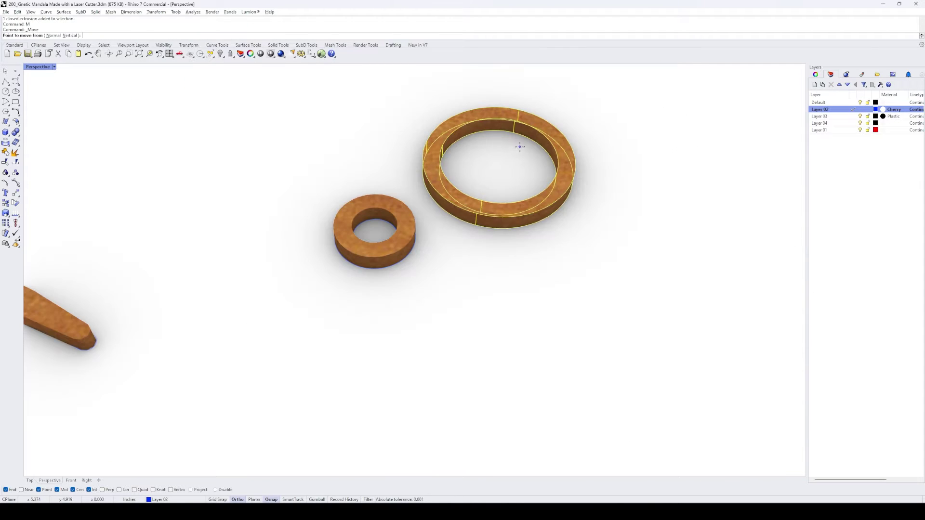
{"action": "left_click", "coordinate": [521, 143]}
{"action": "scroll", "coordinate": [521, 143], "scroll_direction": "down", "scroll_amount": 3}
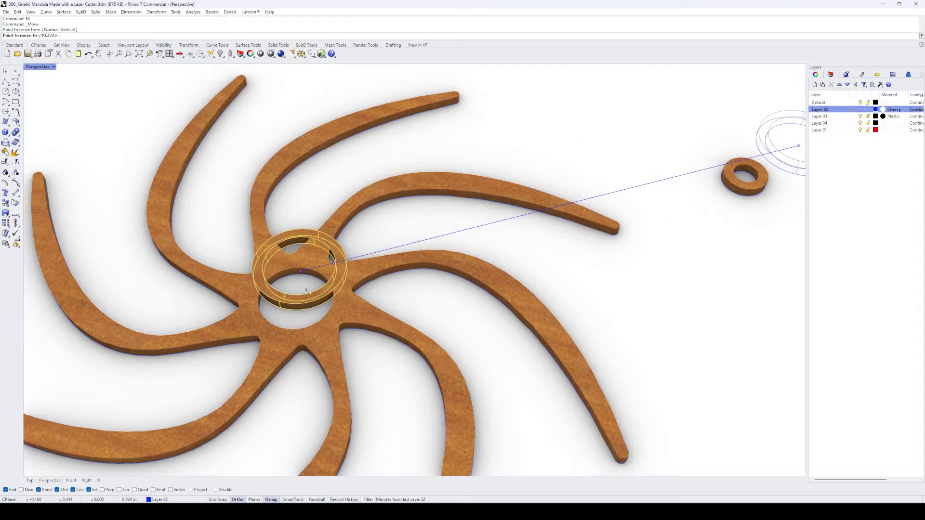
{"action": "scroll", "coordinate": [302, 273], "scroll_direction": "up", "scroll_amount": 3}
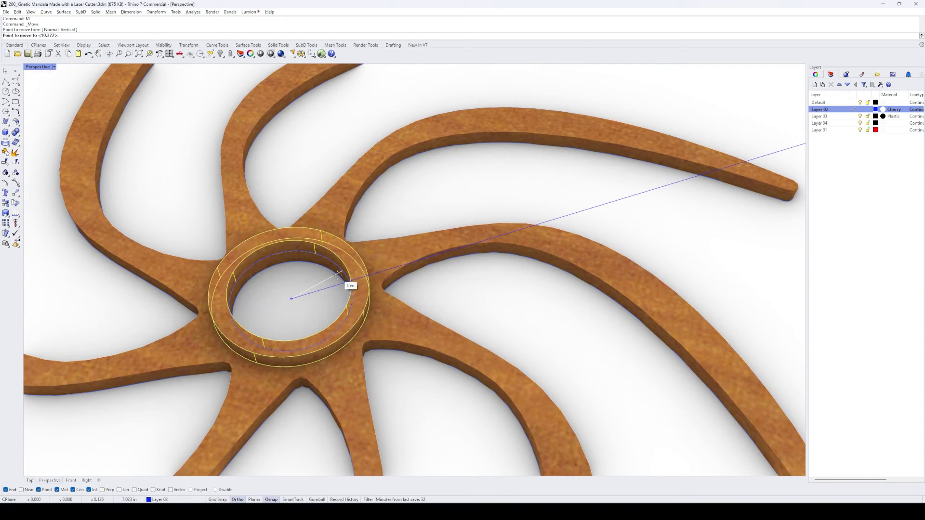
{"action": "left_click", "coordinate": [328, 277]}
{"action": "scroll", "coordinate": [328, 277], "scroll_direction": "down", "scroll_amount": 4}
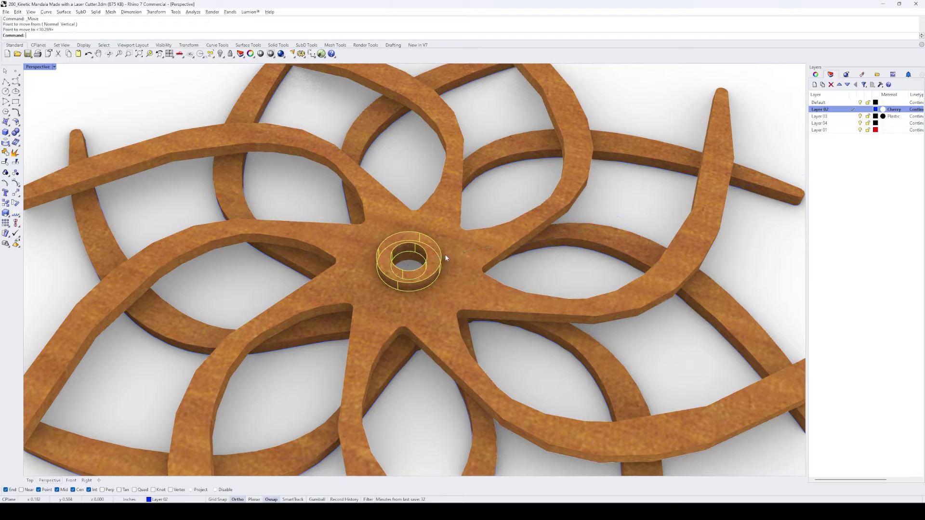
{"action": "key", "text": "ctrl+z"}
{"action": "key", "text": "ctrl+z"}
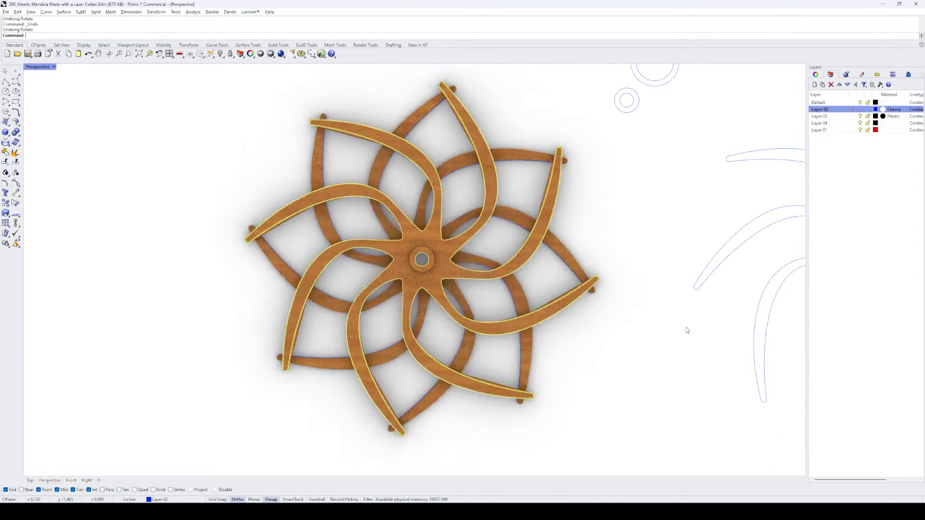